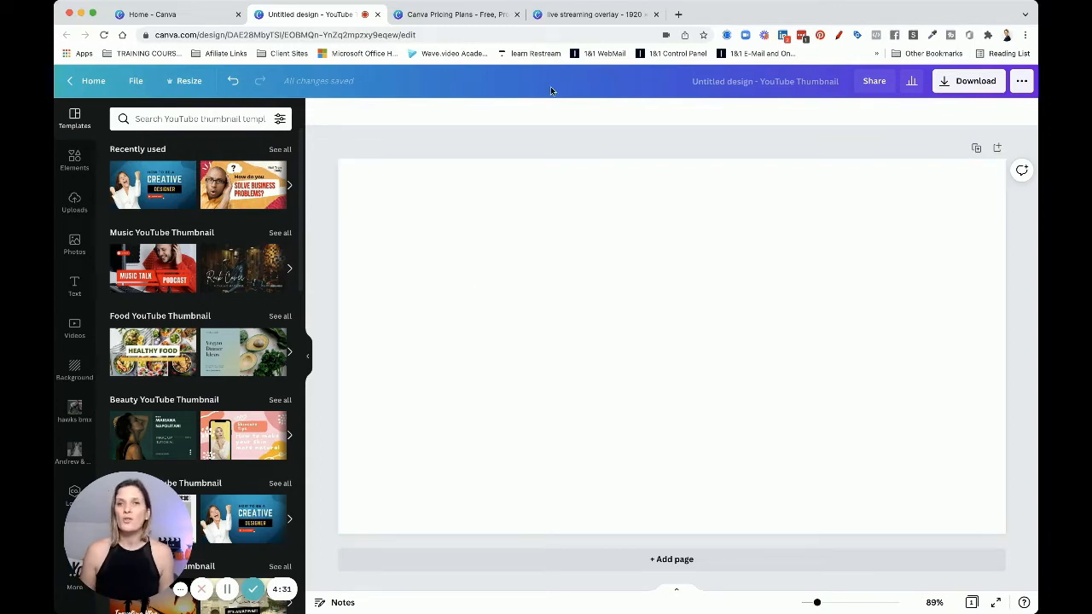
# Step: Open the live streaming overlay design and enable the transparent background option in its PNG download settings
pyautogui.click(588, 17)
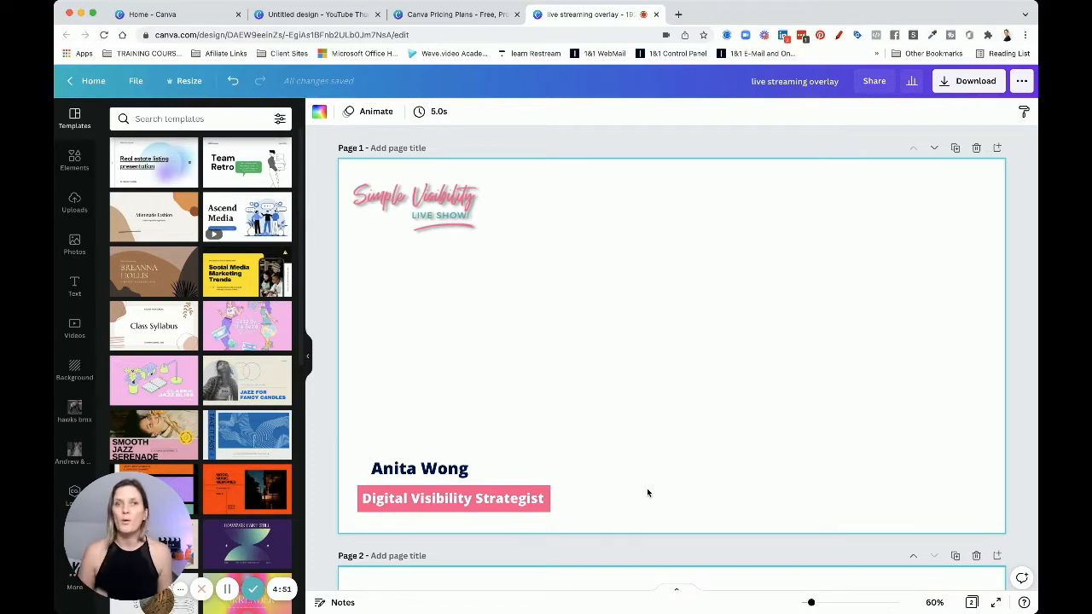
pyautogui.click(956, 92)
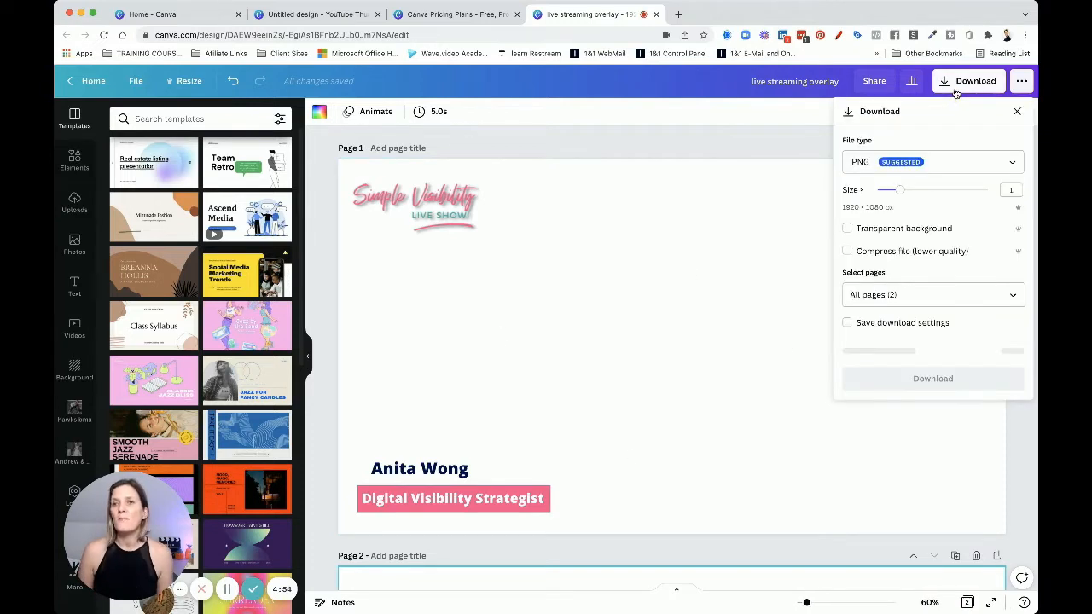
pyautogui.click(897, 233)
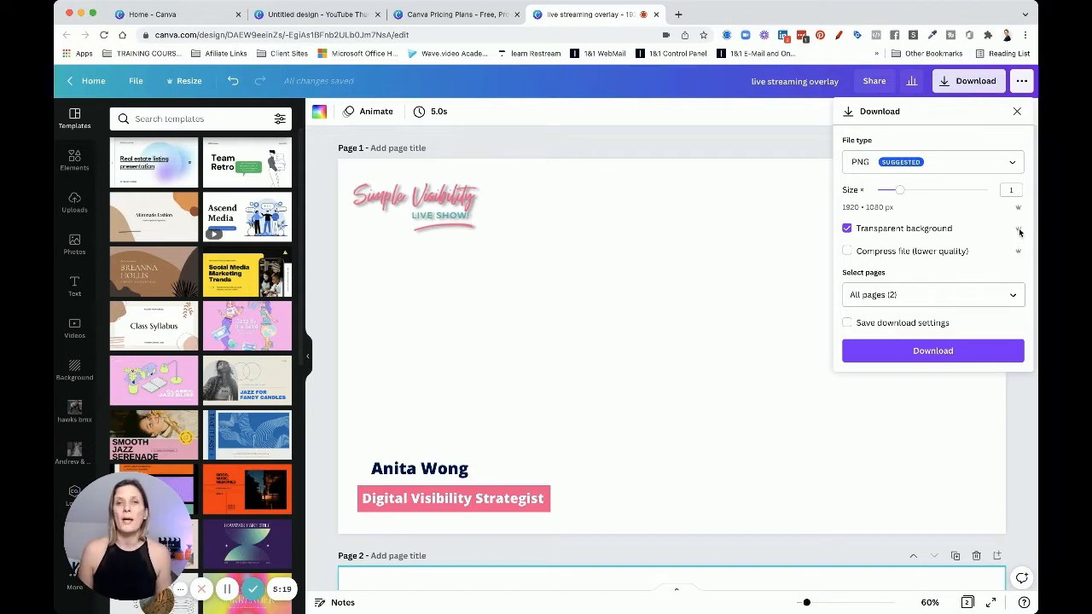
# Step: In the blank YouTube thumbnail design, add the pink Simple Visibility brand logo, shrink it and place it in the page's upper-left corner
pyautogui.click(336, 15)
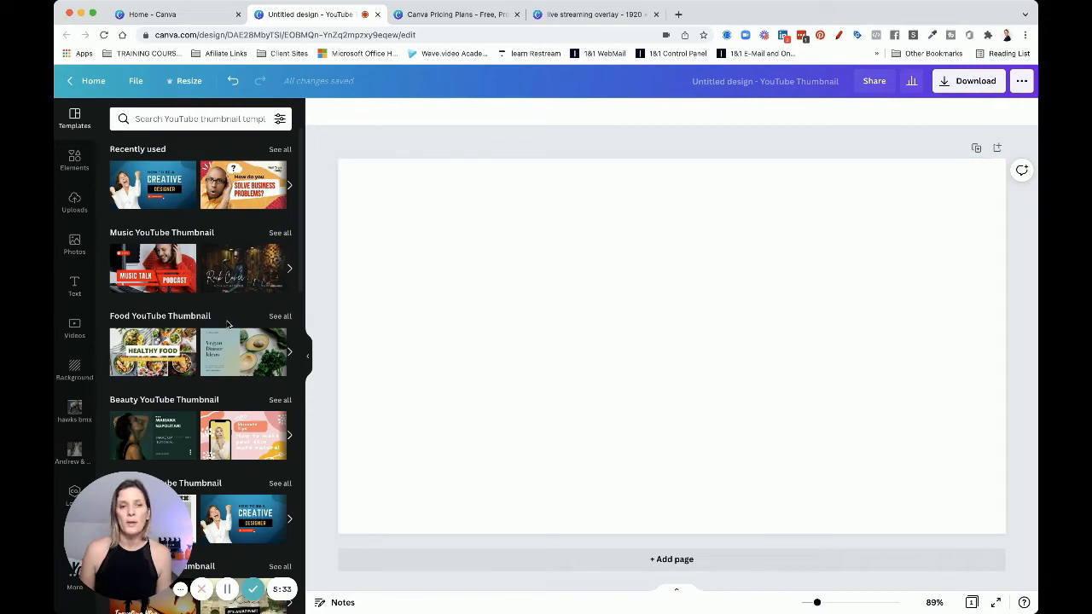
pyautogui.click(74, 496)
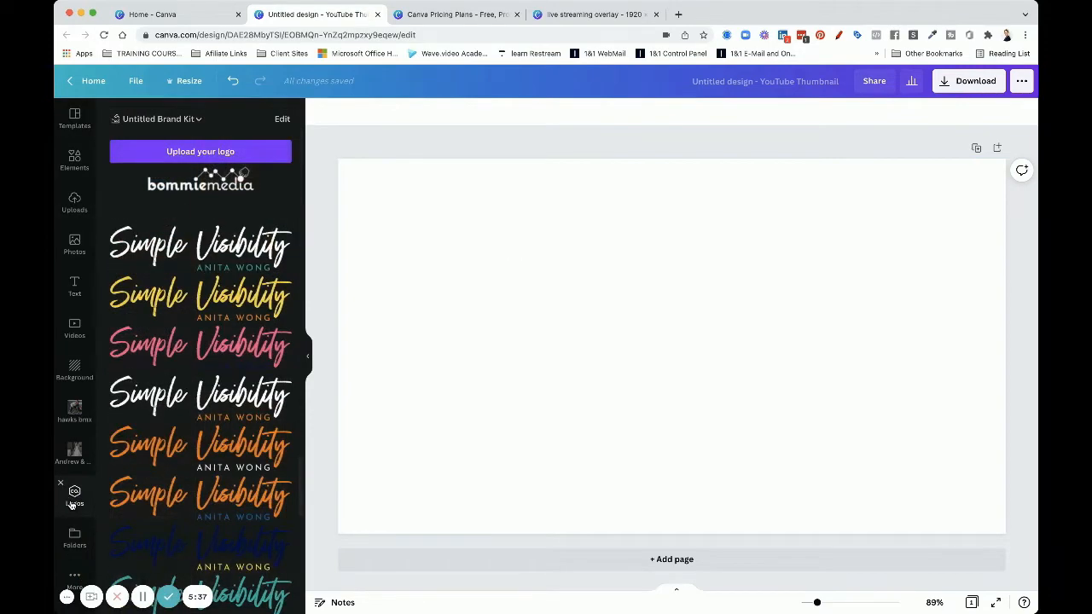
pyautogui.click(167, 345)
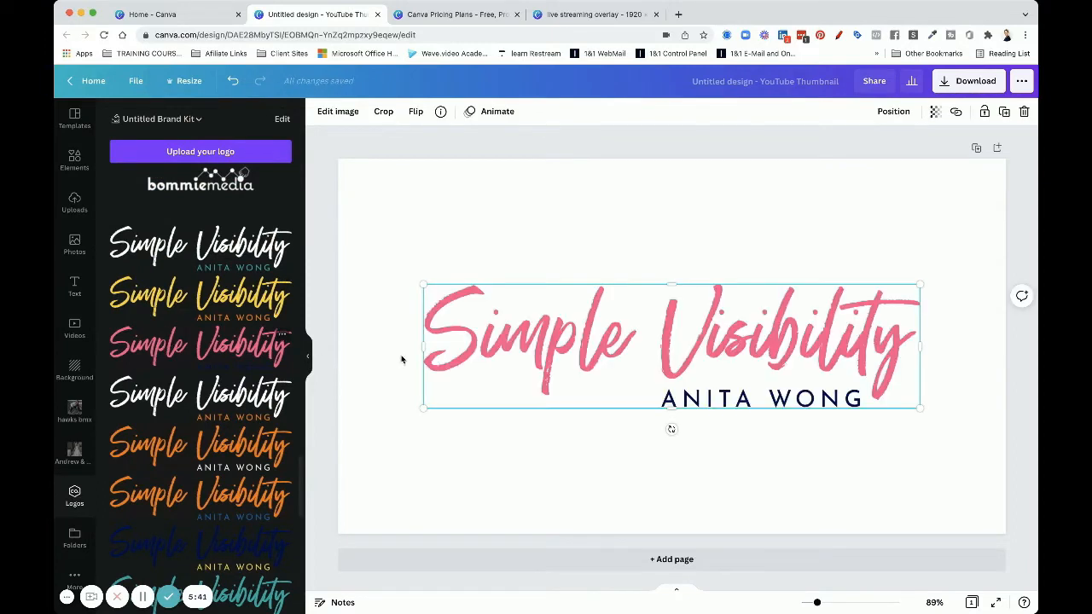
pyautogui.moveTo(917, 408); pyautogui.dragTo(474, 215)
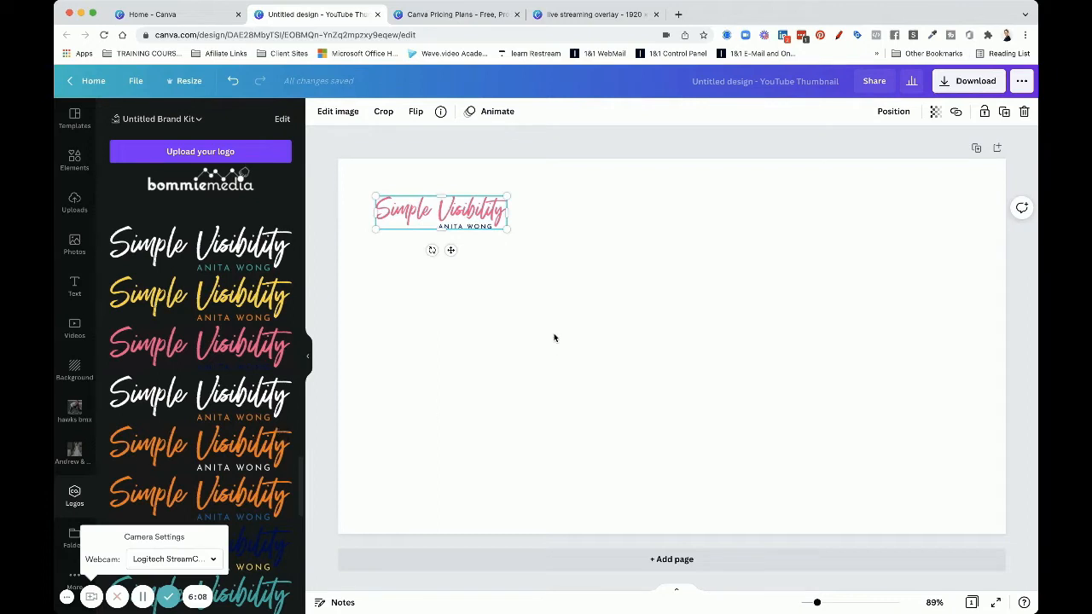
pyautogui.click(553, 338)
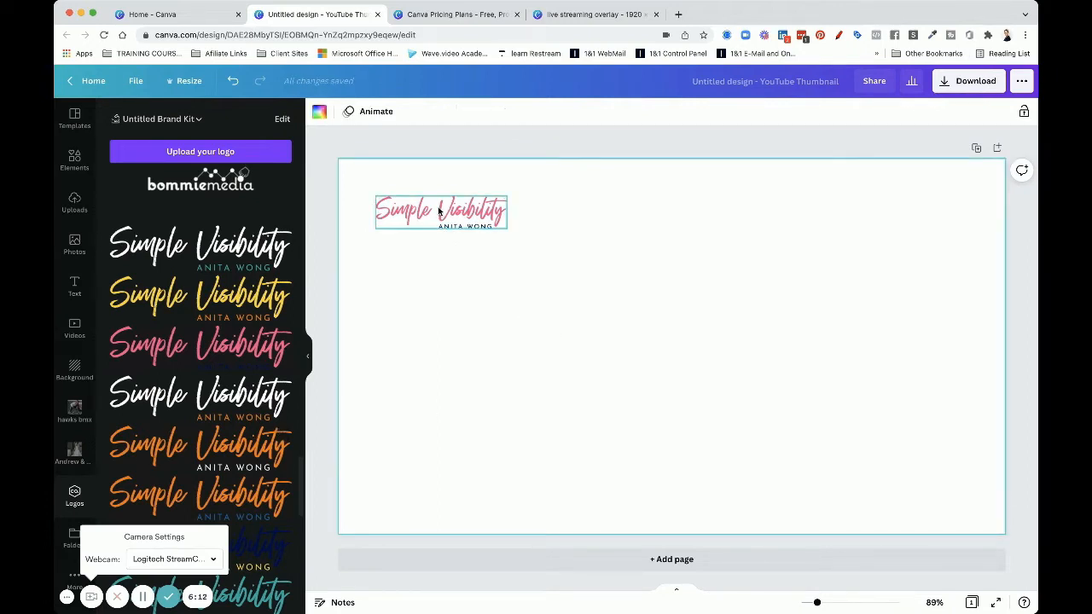
# Step: Add a heading with the presenter's name and place it near the page's lower-left corner, aligned with the logo's left edge
pyautogui.click(75, 284)
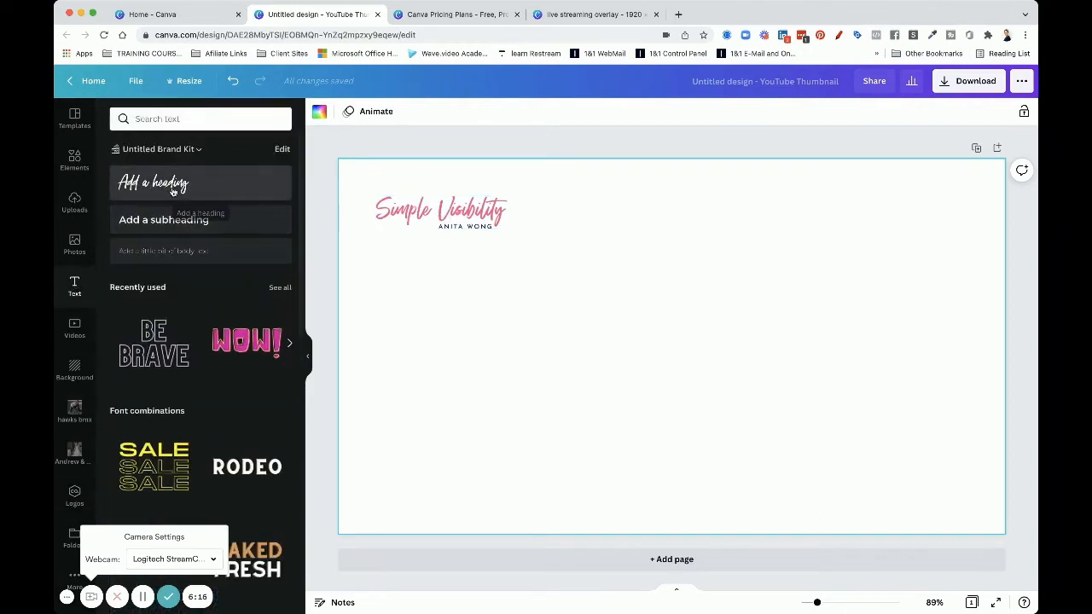
pyautogui.click(157, 192)
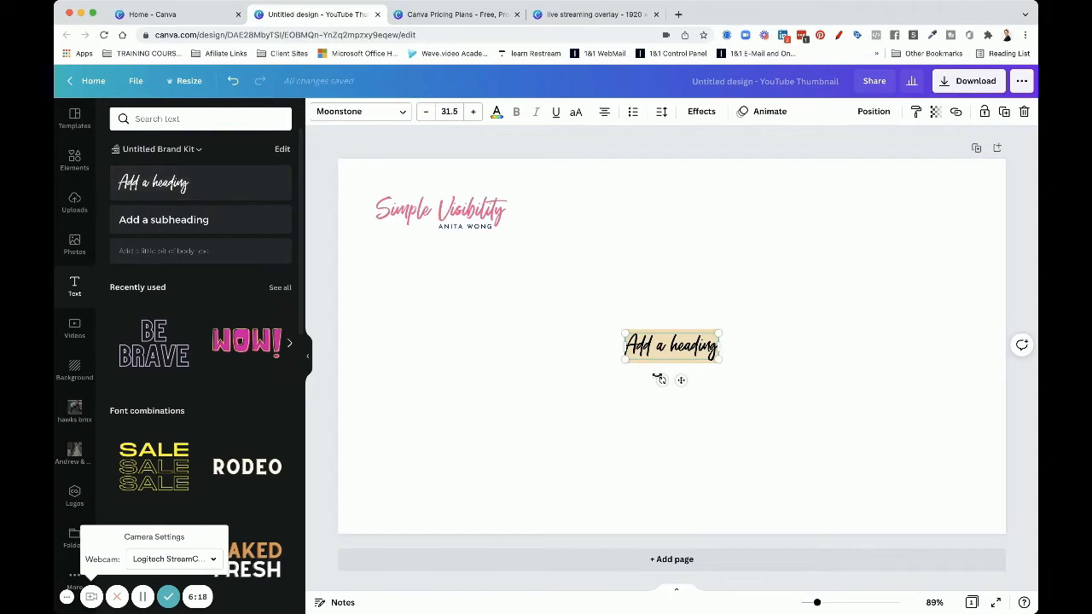
pyautogui.write('Anita Wong')
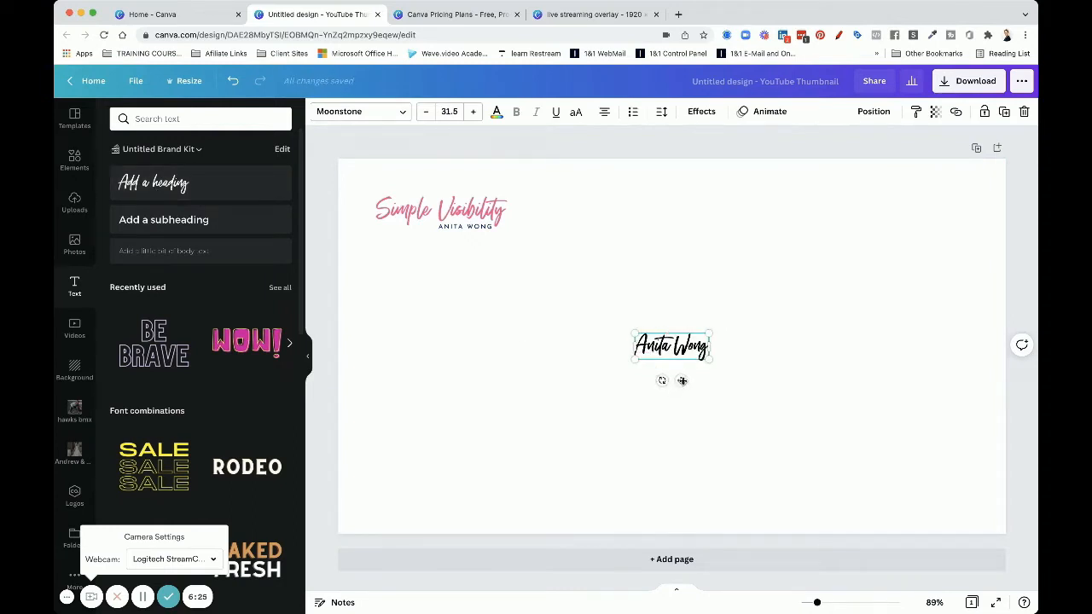
pyautogui.moveTo(681, 380); pyautogui.dragTo(424, 479)
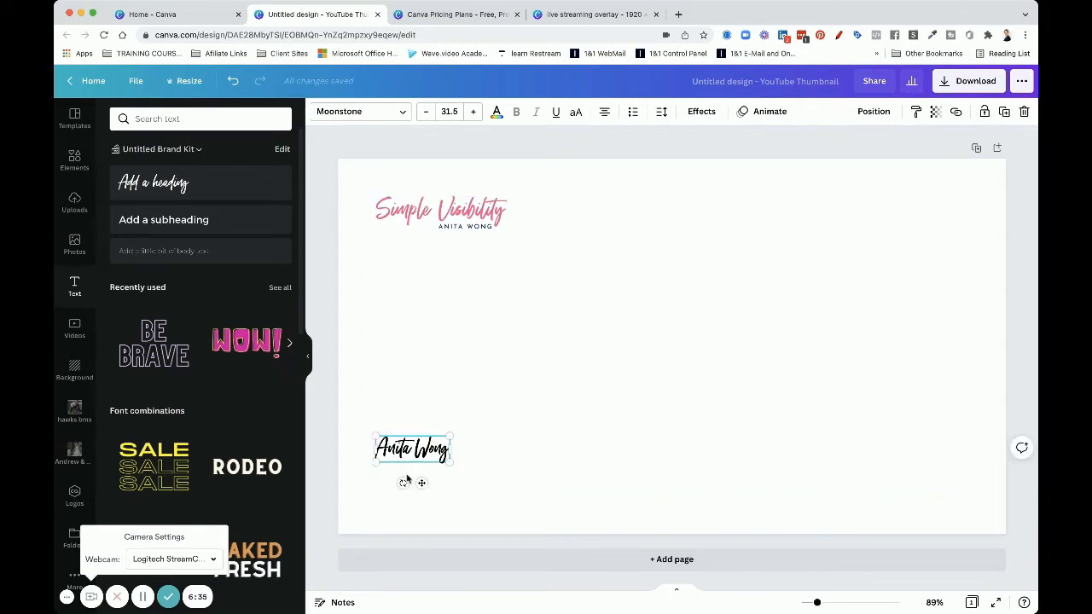
pyautogui.moveTo(421, 482); pyautogui.dragTo(418, 513)
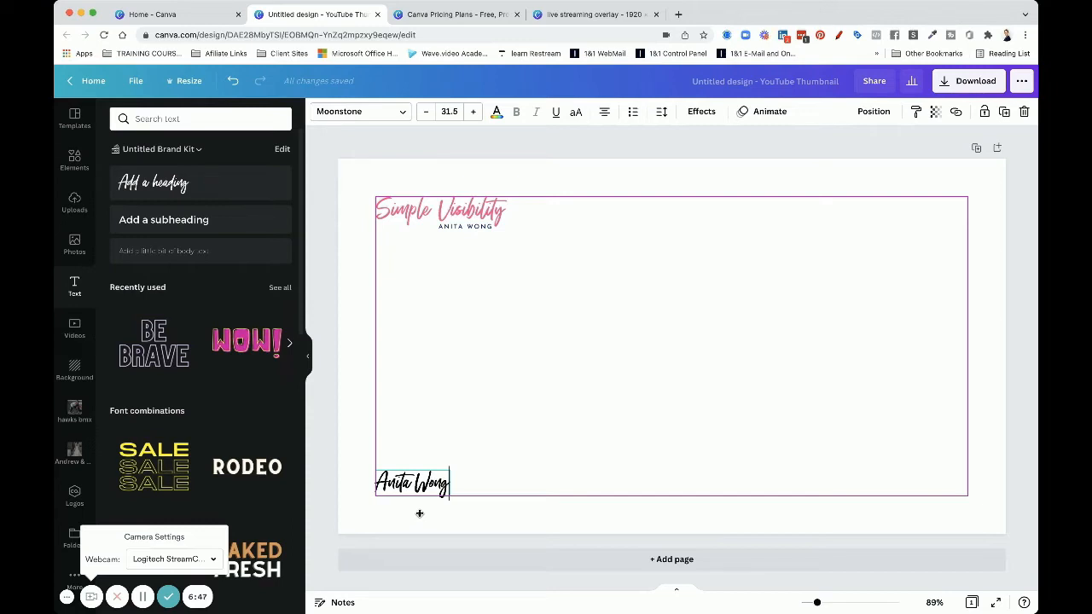
pyautogui.moveTo(419, 513); pyautogui.dragTo(418, 481)
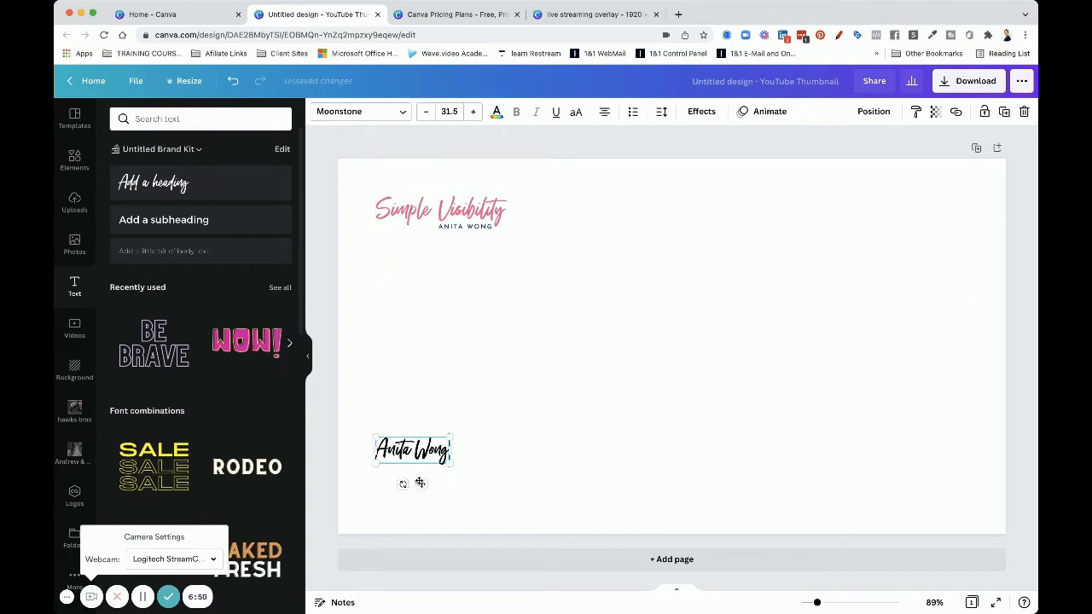
# Step: Add the subheading "Digital Visibility Strategist" just below the name heading and align its text left
pyautogui.click(184, 218)
pyautogui.moveTo(452, 488); pyautogui.dragTo(559, 490)
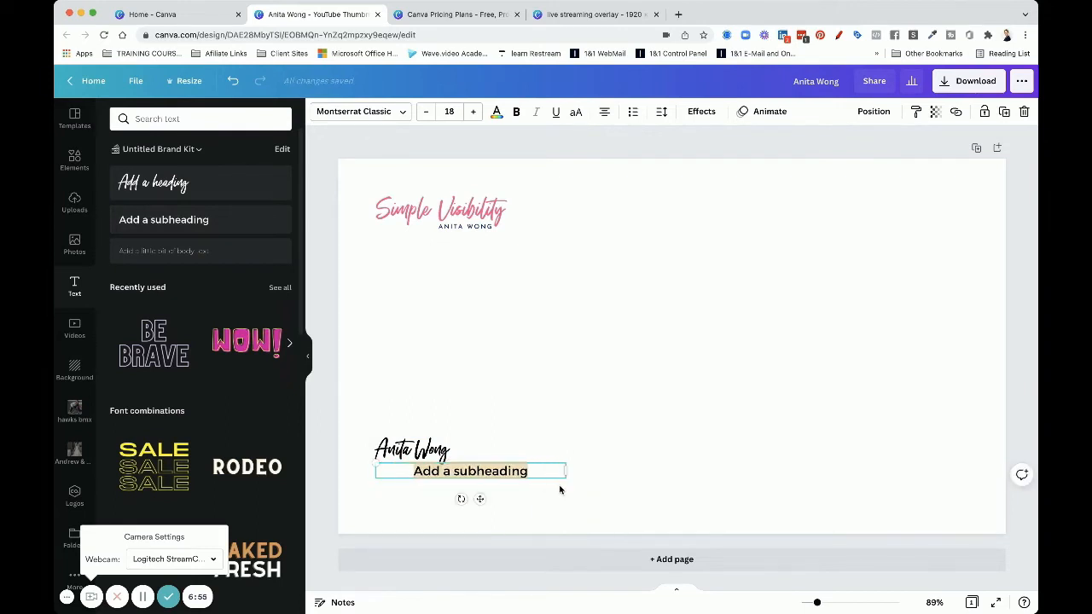
pyautogui.write('Digi')
pyautogui.write('tal Visibility Strategist')
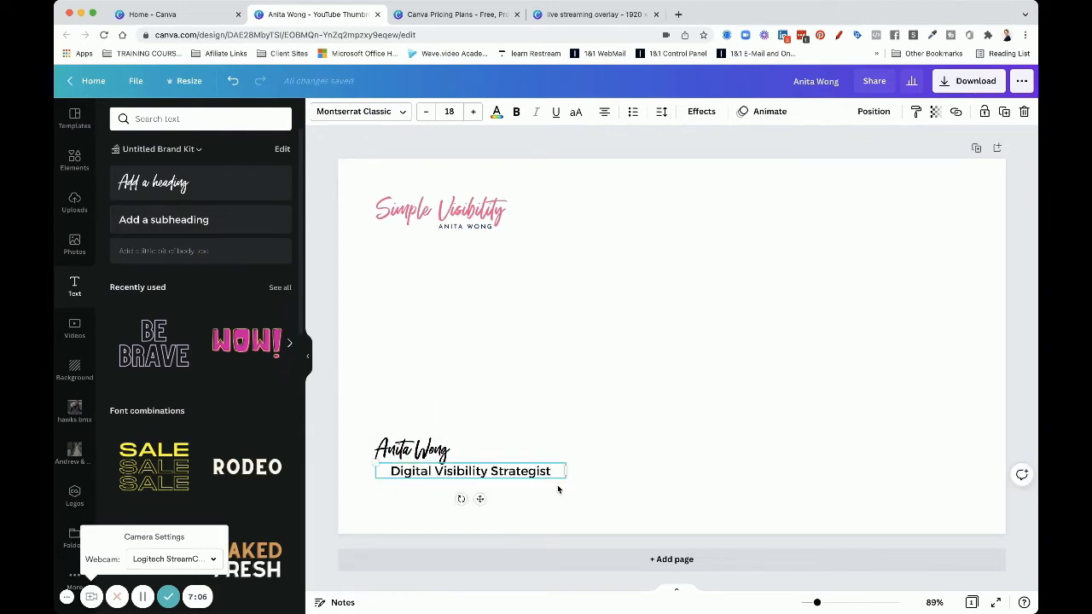
pyautogui.click(604, 112)
pyautogui.moveTo(479, 499); pyautogui.dragTo(481, 508)
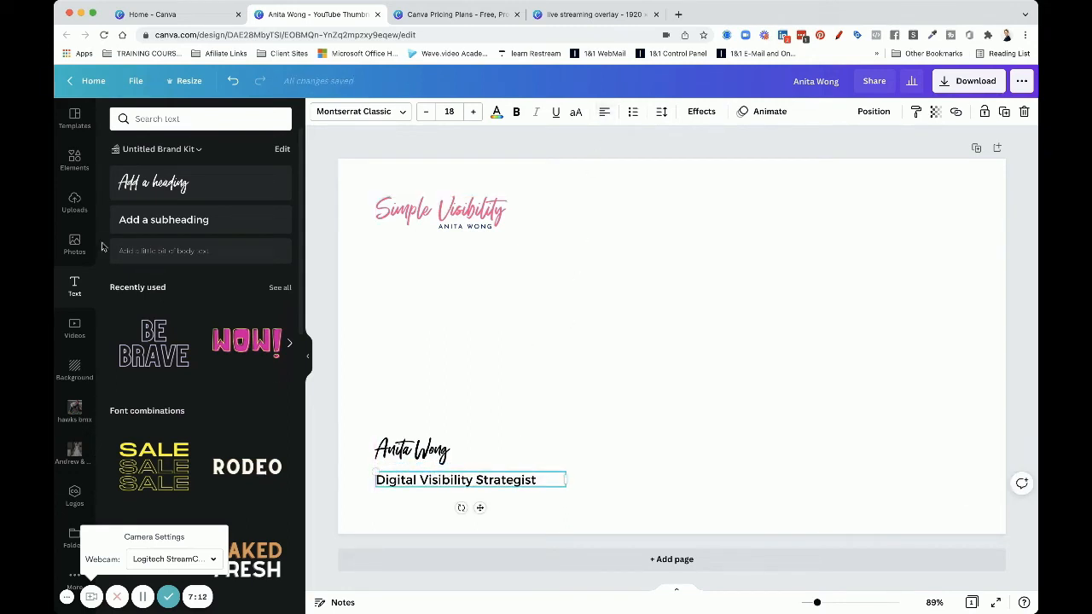
# Step: Add a pink square shape, flatten it into a thin bar and place it over the subheading's position
pyautogui.click(75, 157)
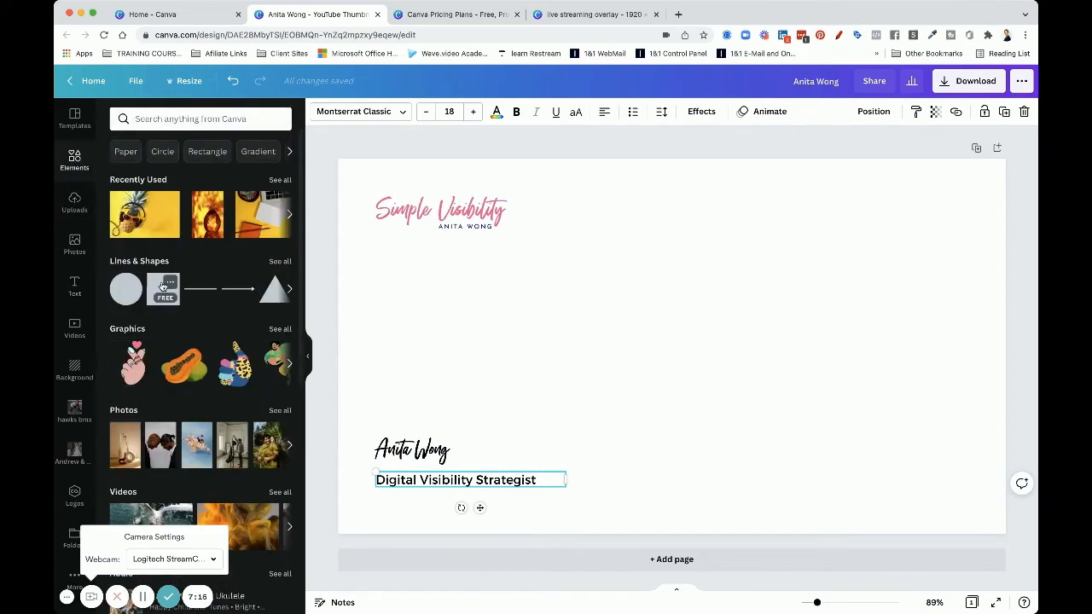
pyautogui.click(159, 290)
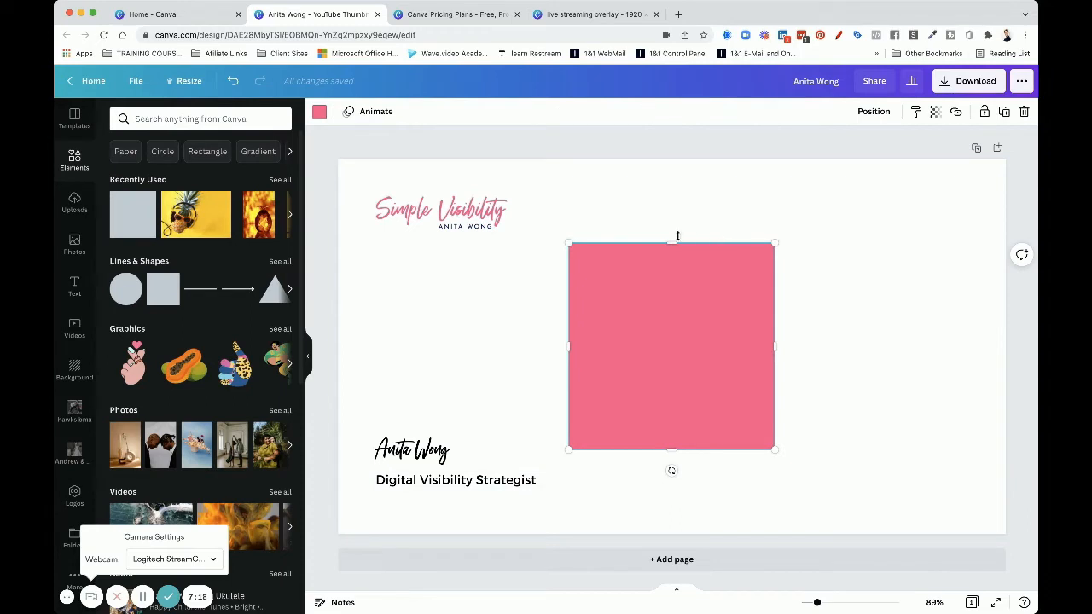
pyautogui.moveTo(673, 243); pyautogui.dragTo(685, 420)
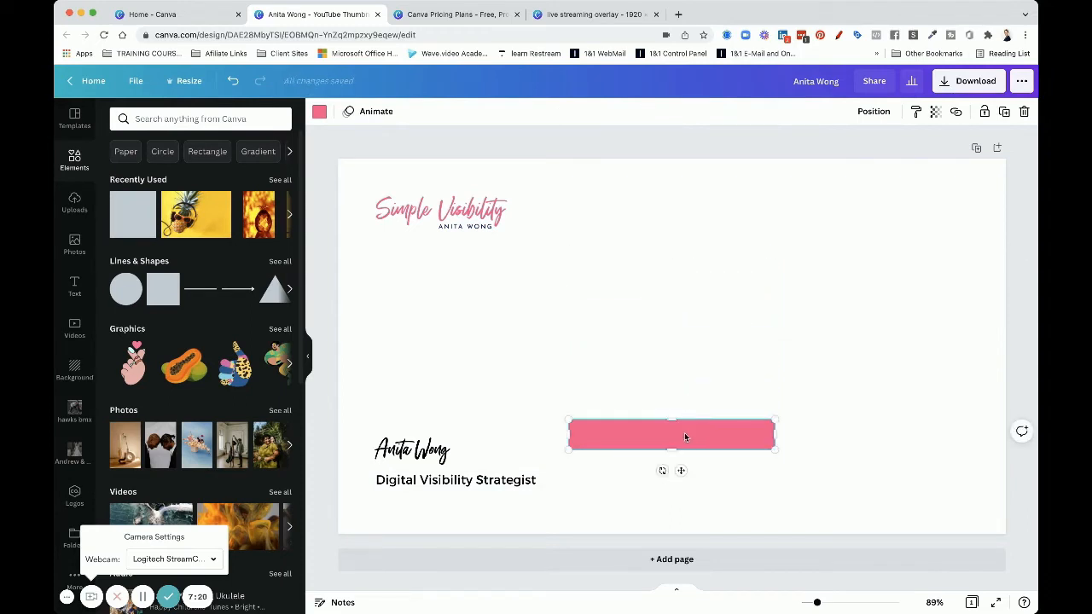
pyautogui.moveTo(679, 471); pyautogui.dragTo(488, 509)
# Step: Shift the subheading slightly inside the pink bar and shorten the bar to fit the text
pyautogui.click(481, 488)
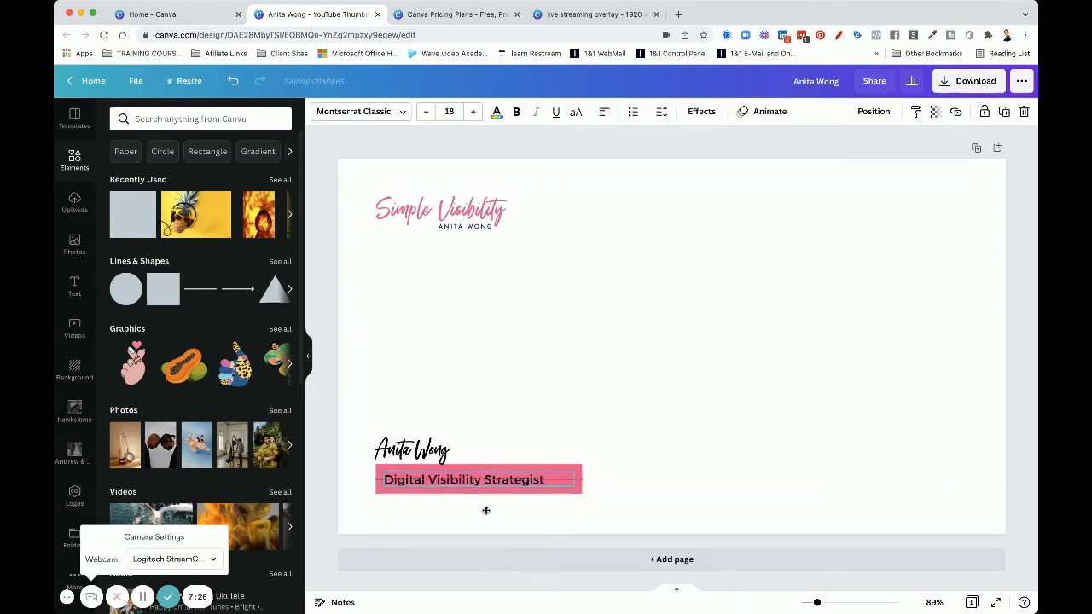
pyautogui.moveTo(575, 479); pyautogui.dragTo(554, 479)
pyautogui.click(572, 479)
pyautogui.click(698, 406)
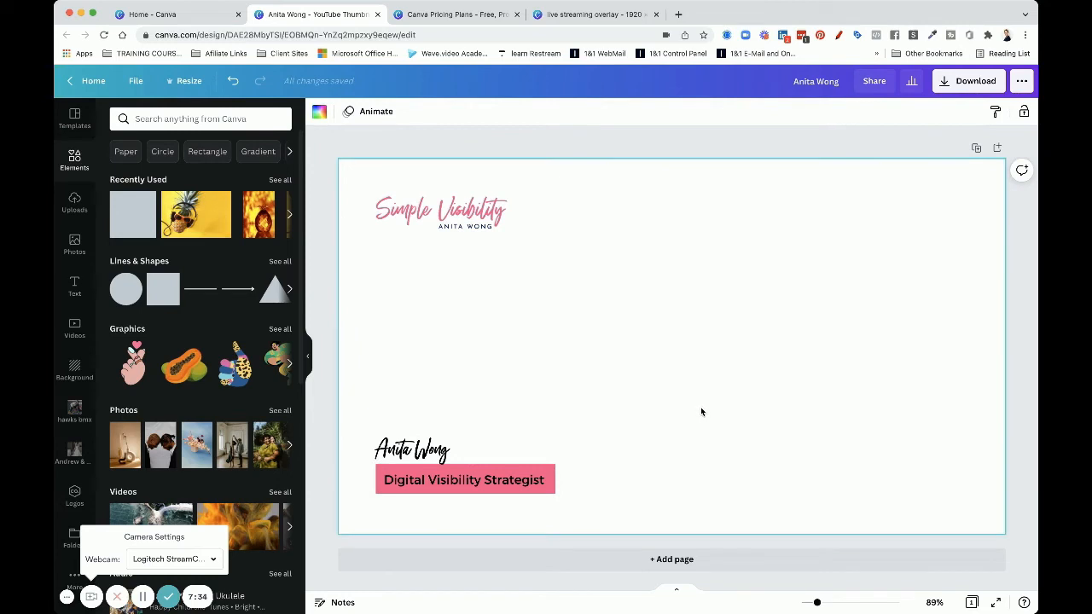
# Step: Download the finished design as a PNG with a transparent background and open the downloaded file
pyautogui.click(968, 80)
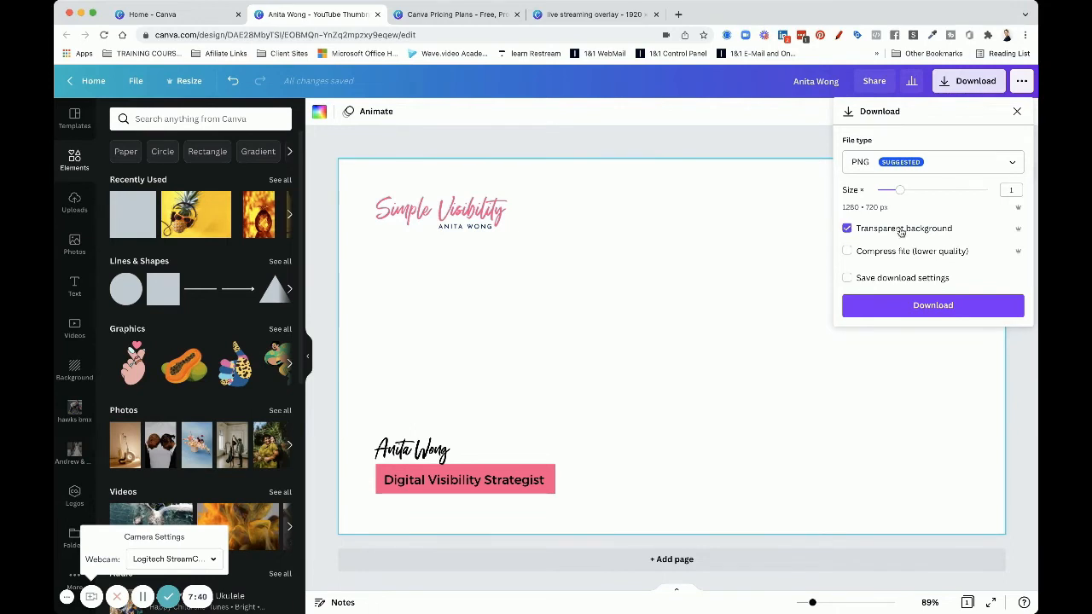
pyautogui.click(935, 308)
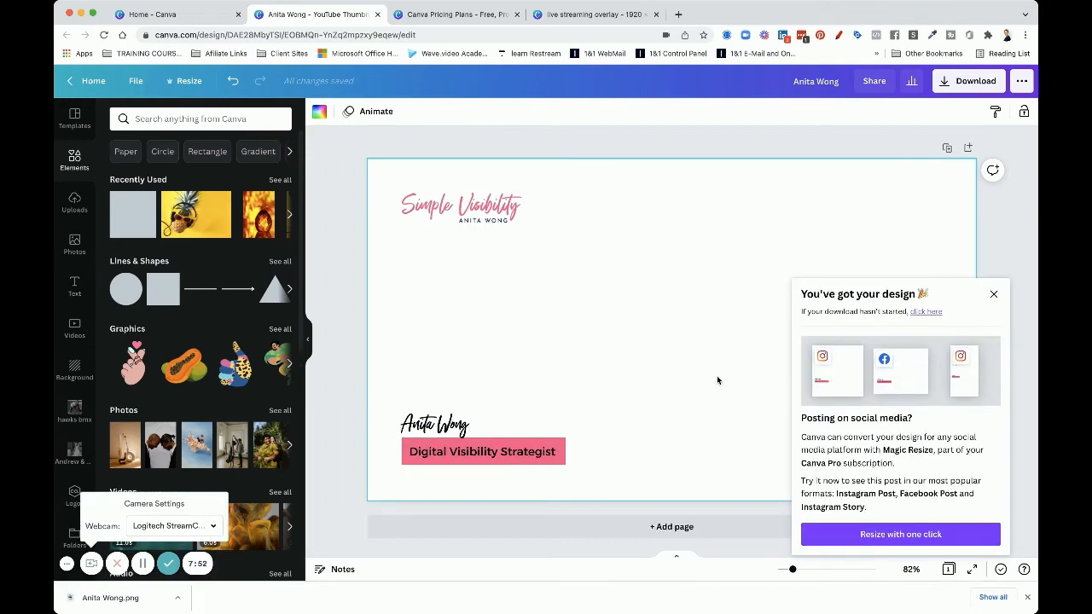
pyautogui.click(111, 602)
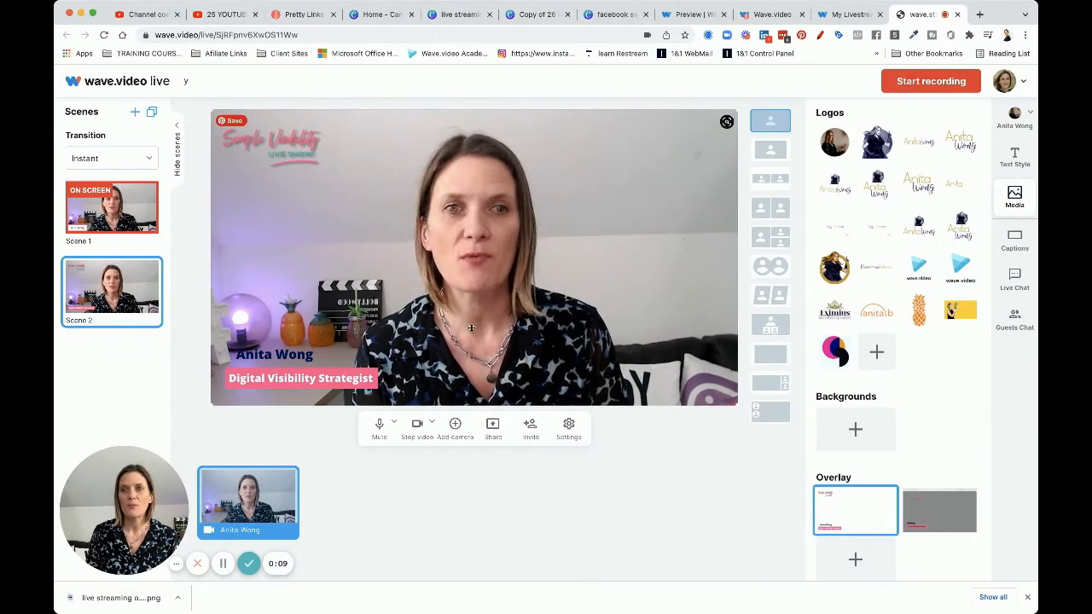
# Step: In wave.video live, remove the Simple Visibility overlay from Scene 2 and apply it again
pyautogui.click(851, 508)
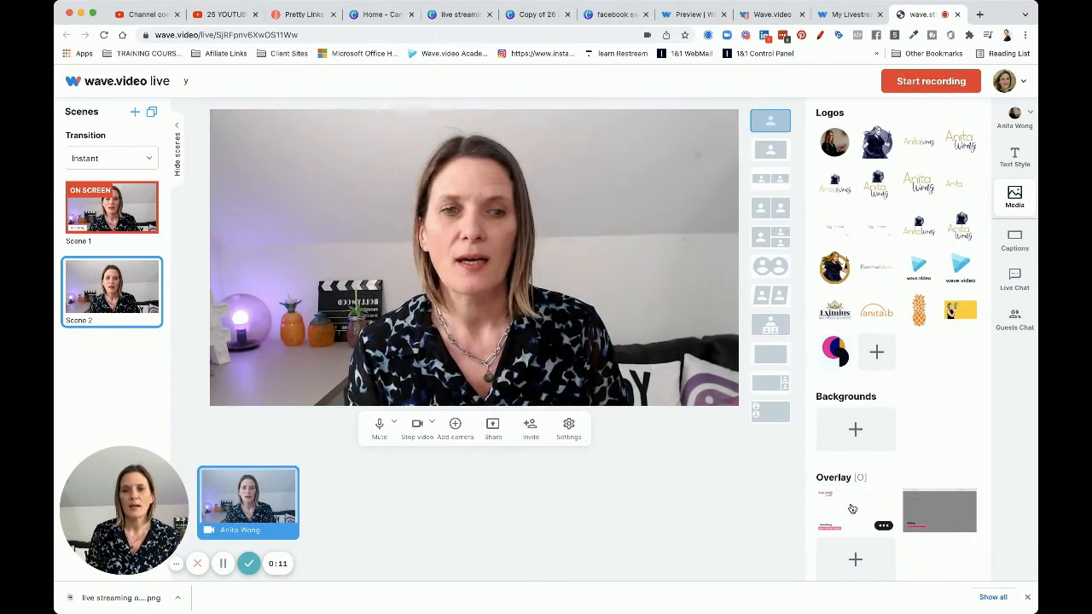
pyautogui.click(852, 508)
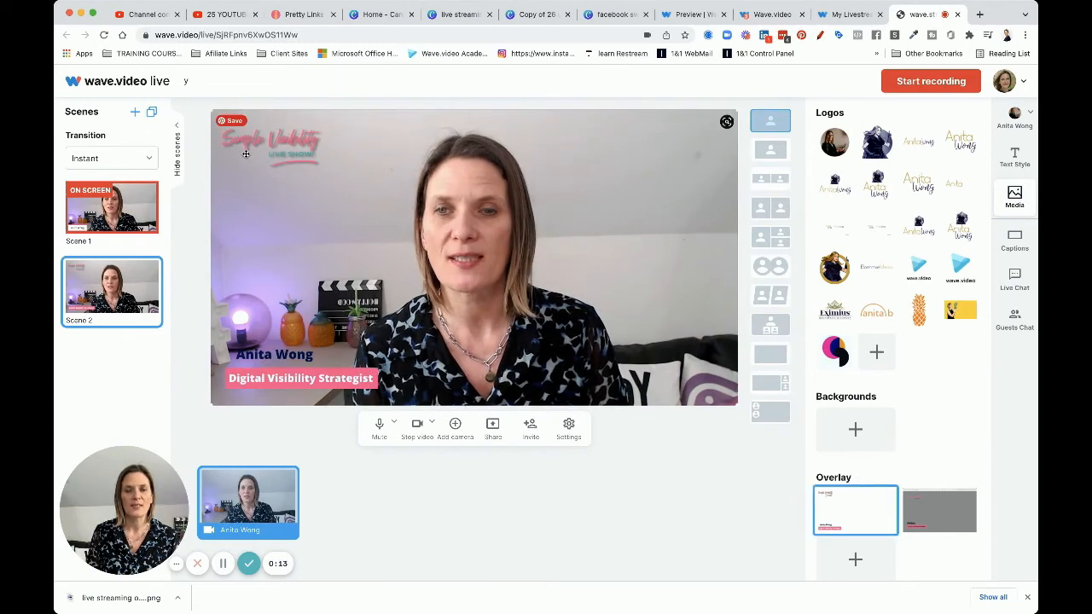